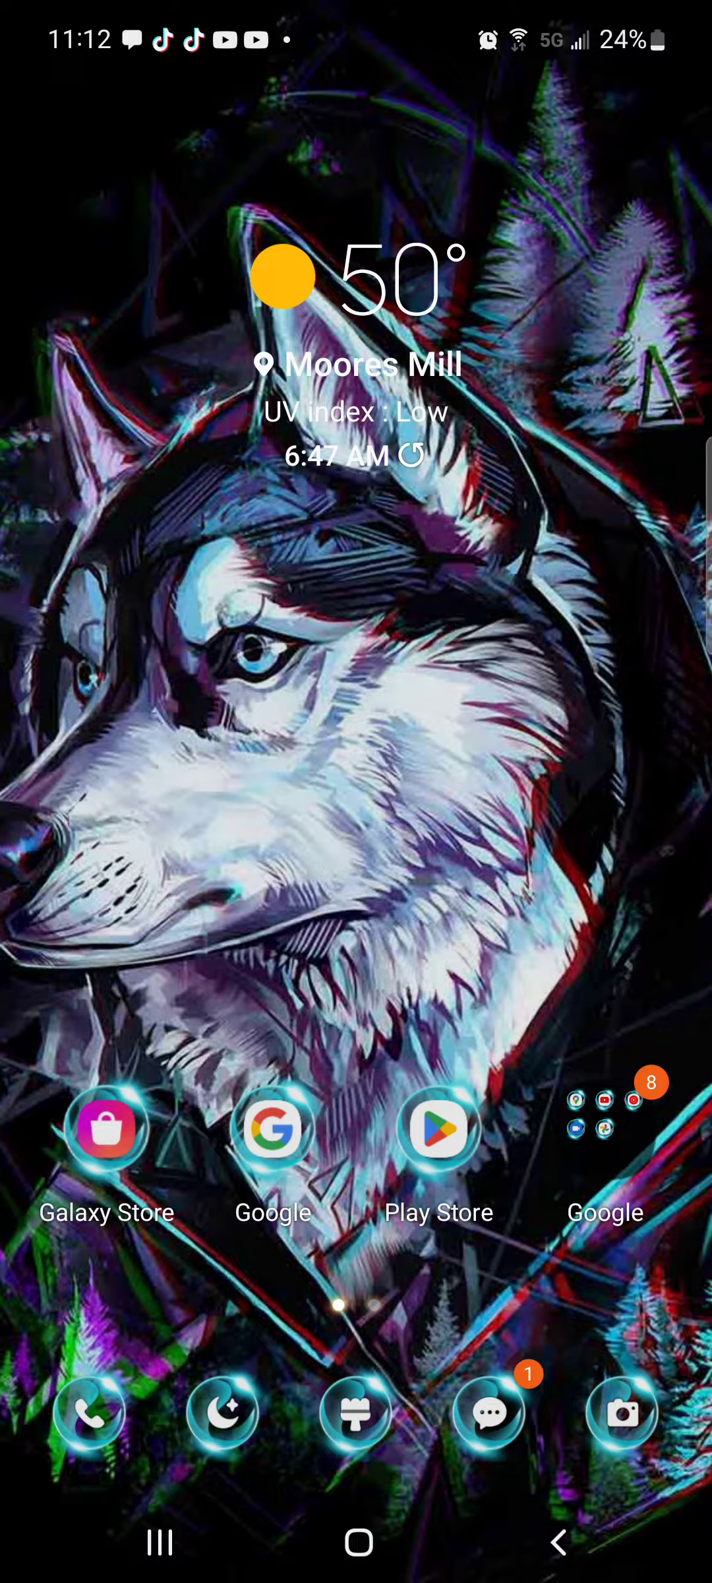
# - Open the Google apps folder on the Android home screen
pyautogui.click(606, 1114)
# - Back out of Google sign-in, glance at YouTube settings, then return to the home feed
pyautogui.click(357, 836)
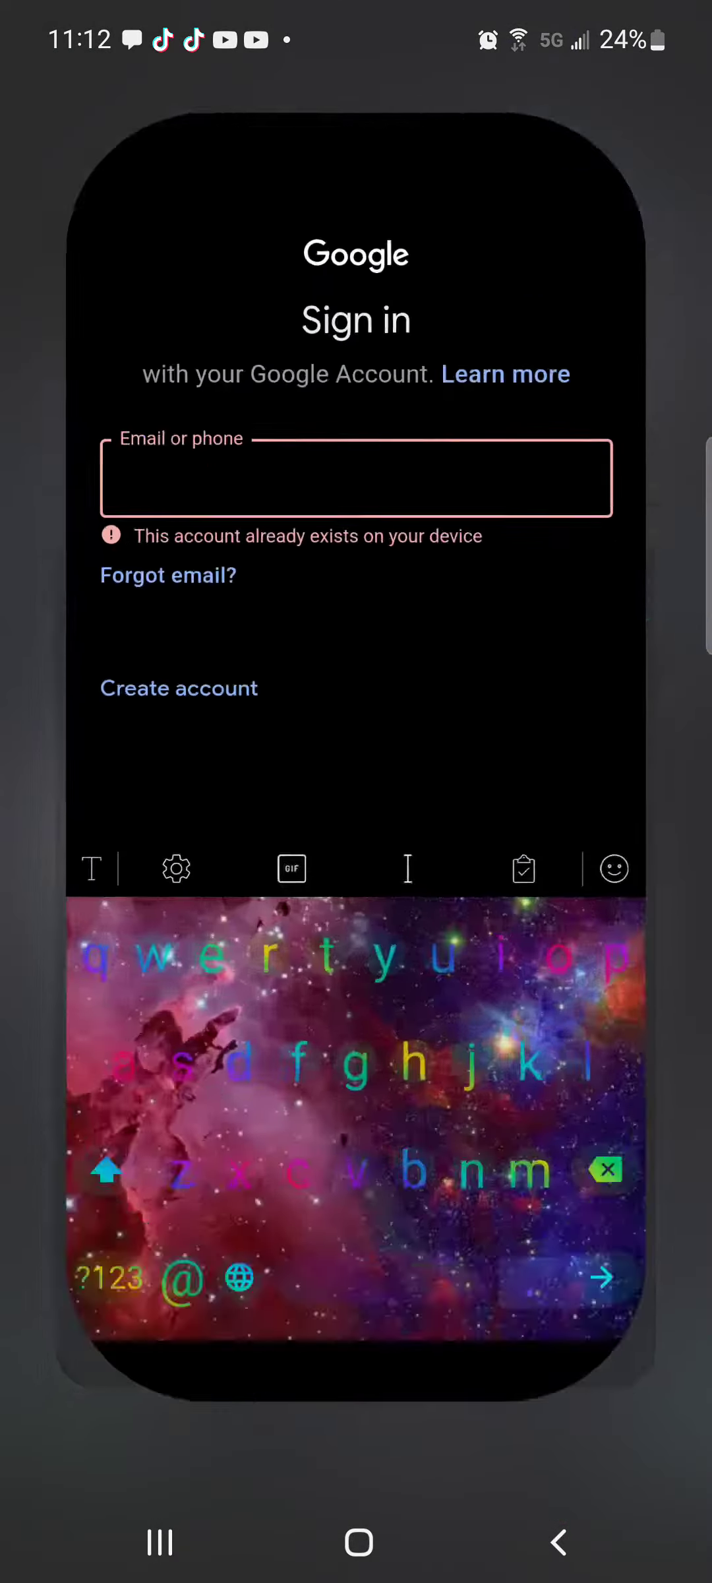
pyautogui.click(560, 1543)
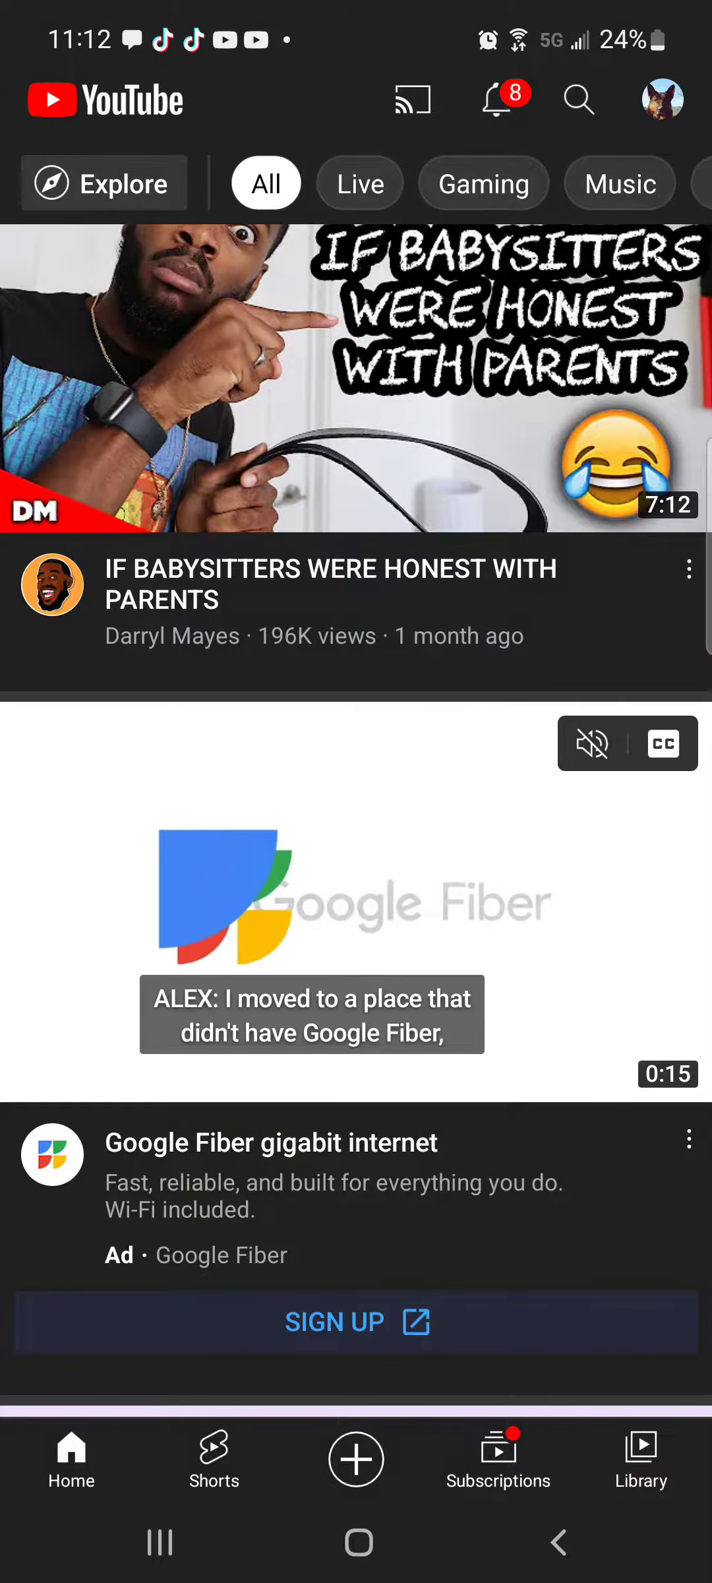
pyautogui.click(663, 99)
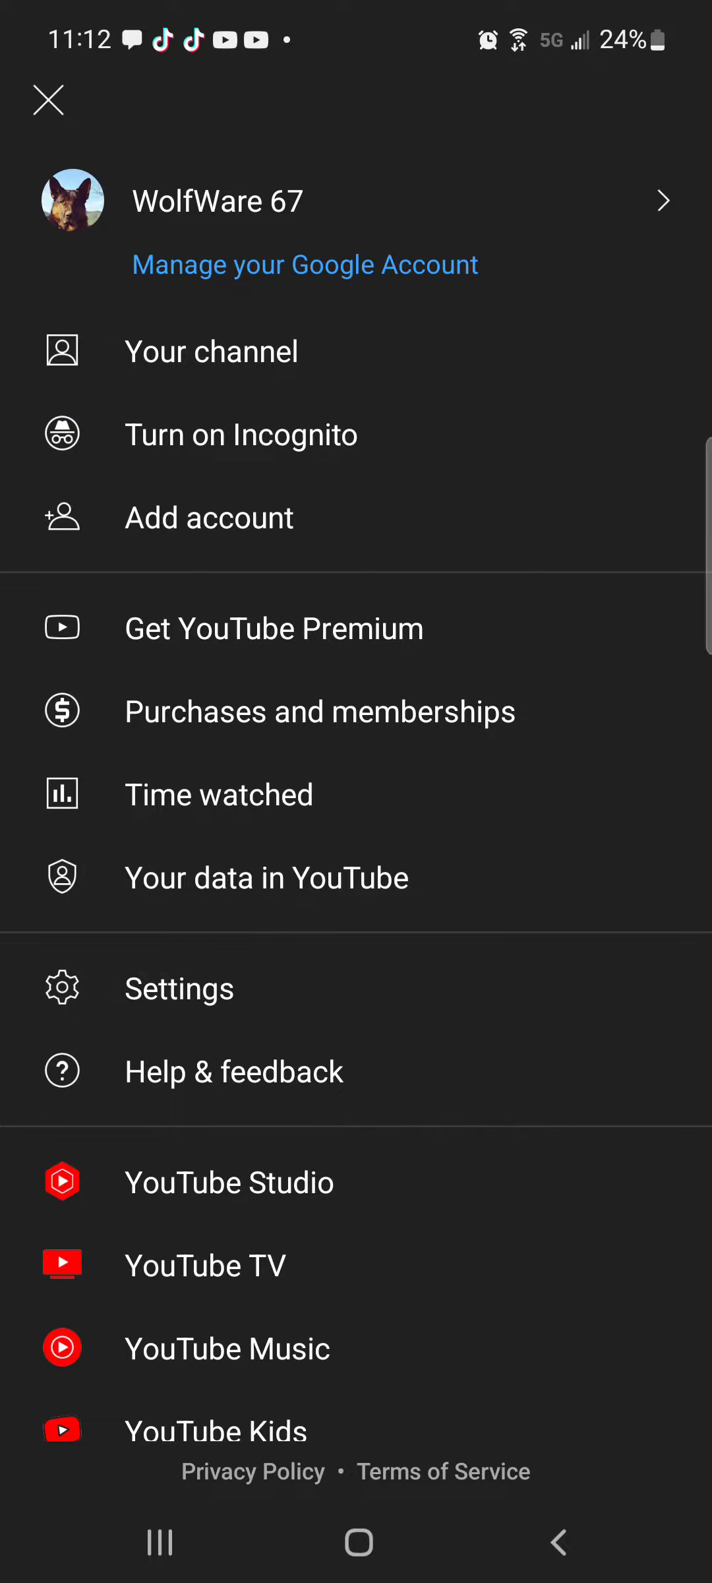
pyautogui.scroll(-1, 356, 792)
pyautogui.click(180, 958)
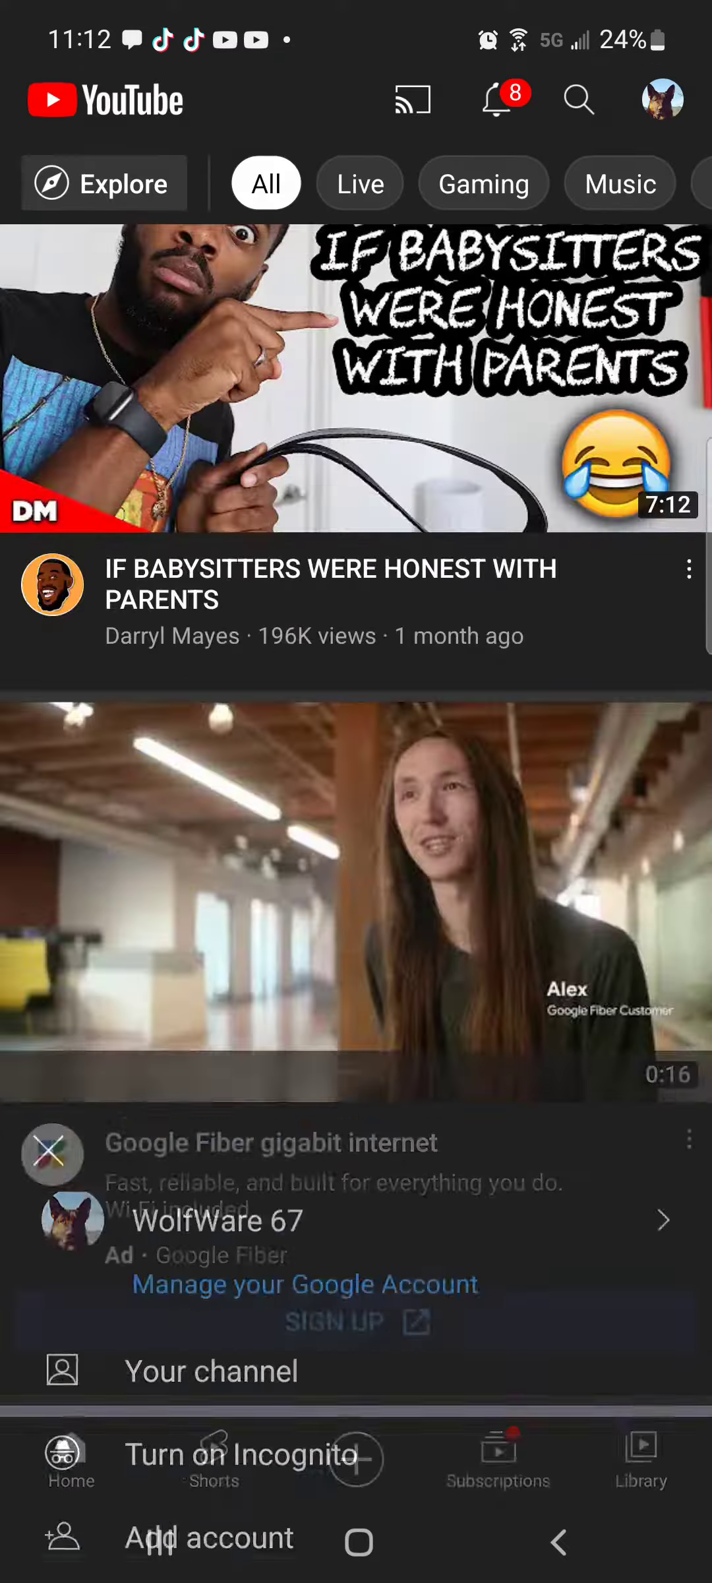
pyautogui.scroll(-3, 356, 792)
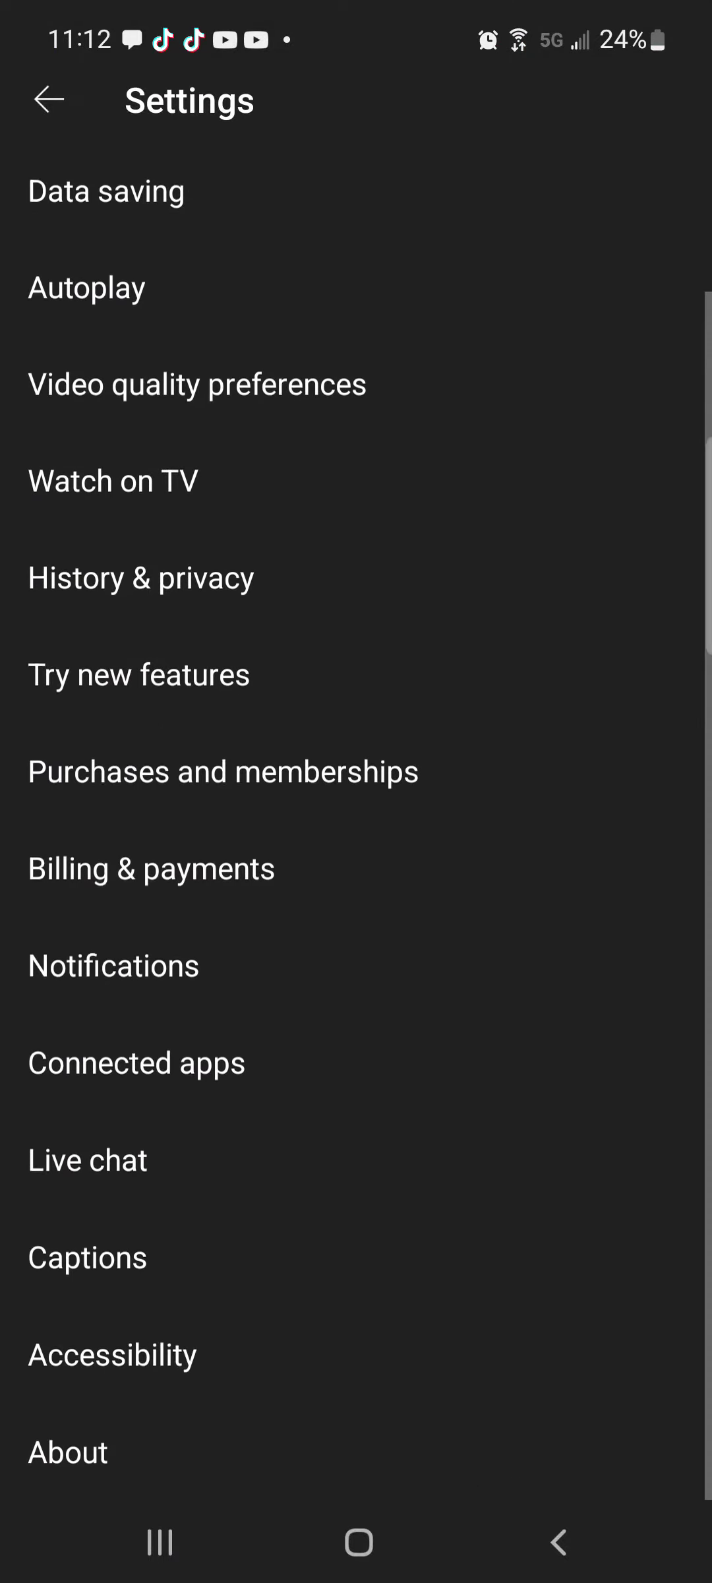
pyautogui.scroll(3, 357, 792)
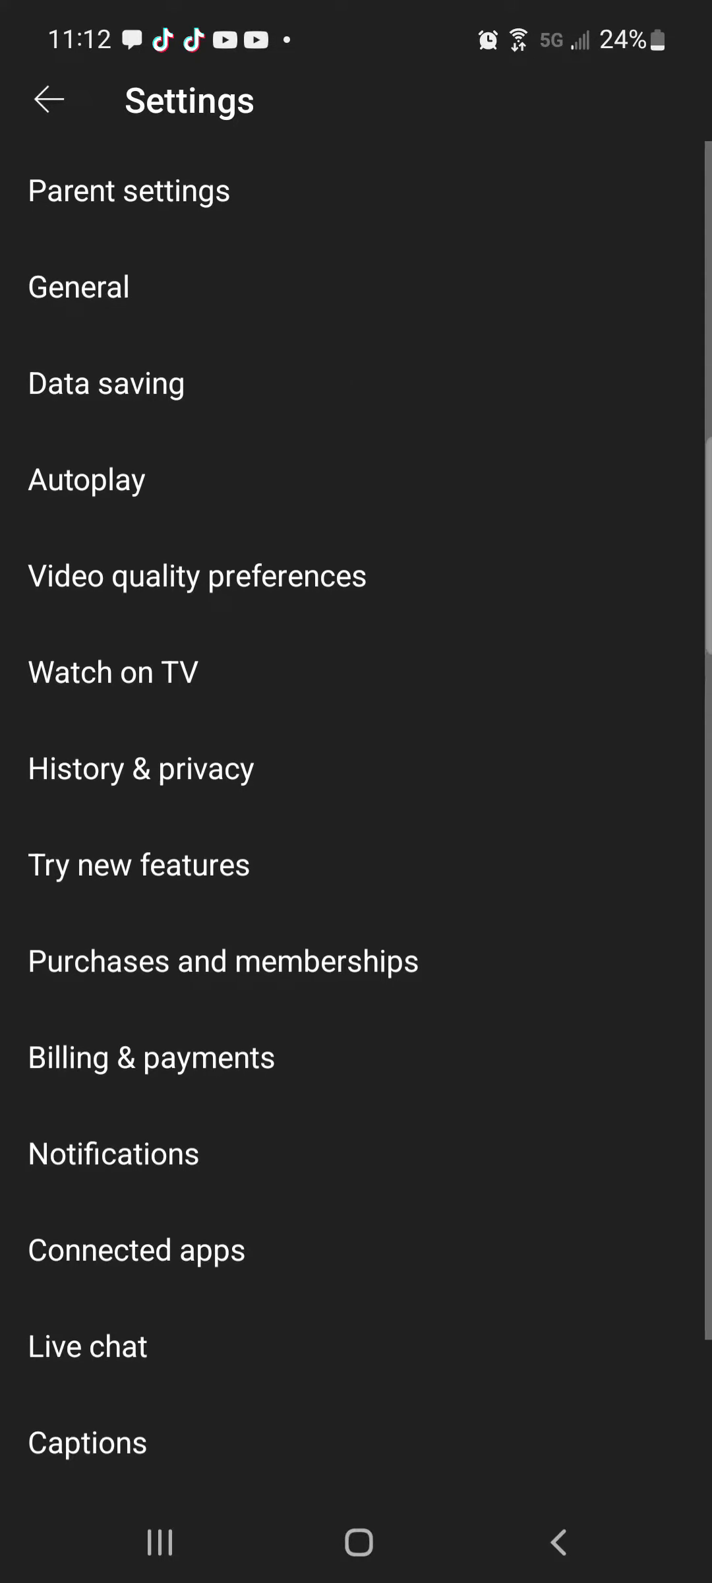
pyautogui.click(560, 1541)
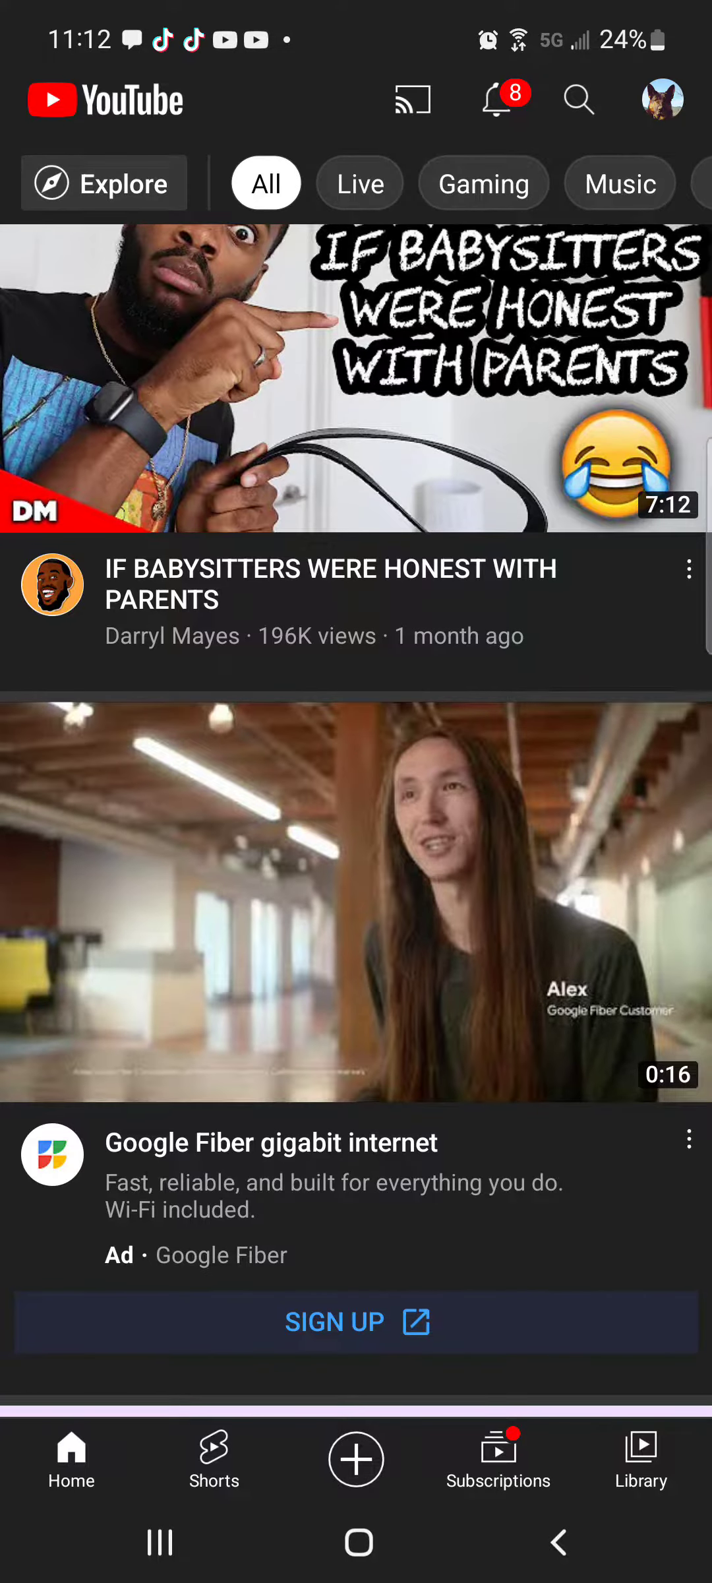
pyautogui.click(662, 99)
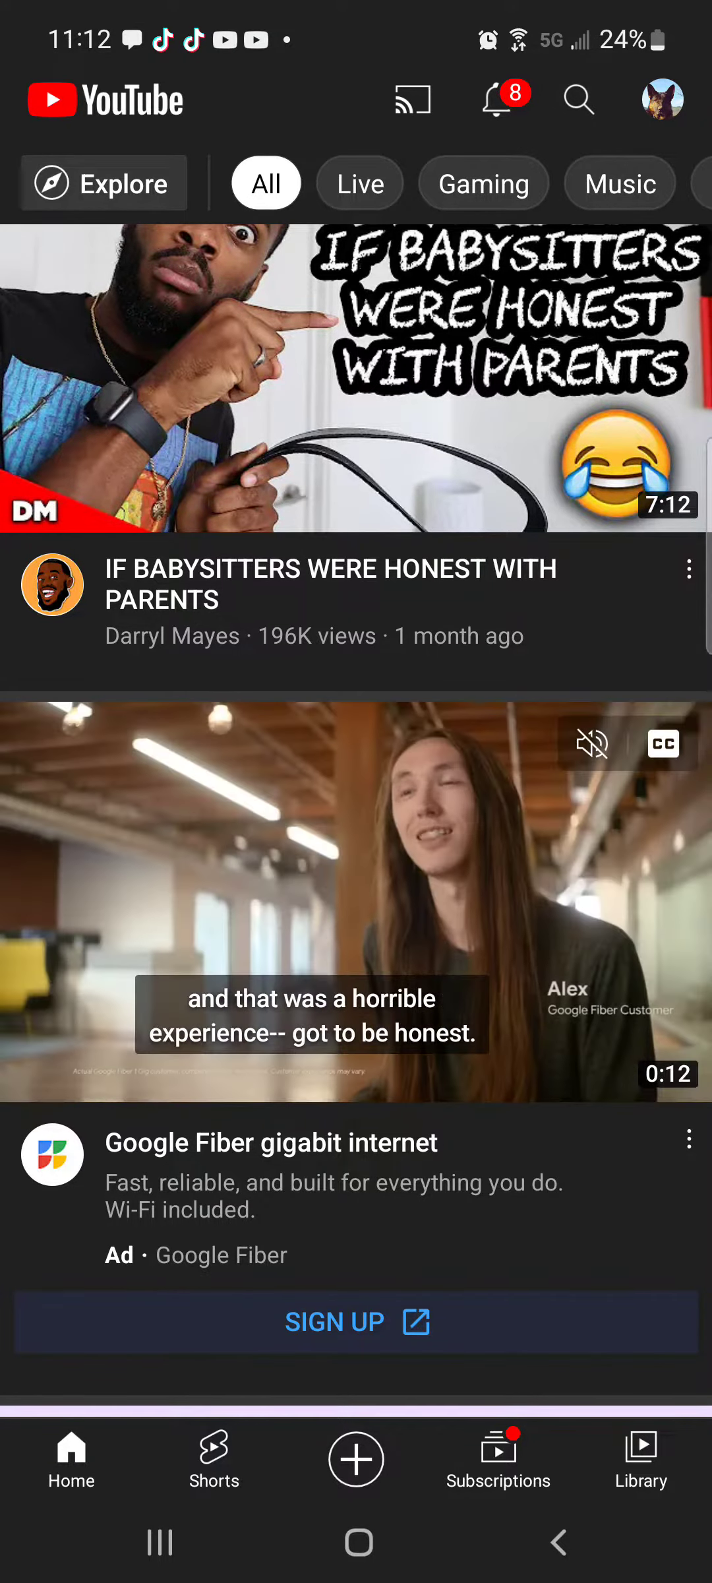
# - Switch YouTube from the original account to Wolf Shorts and reopen its account menu
pyautogui.click(662, 99)
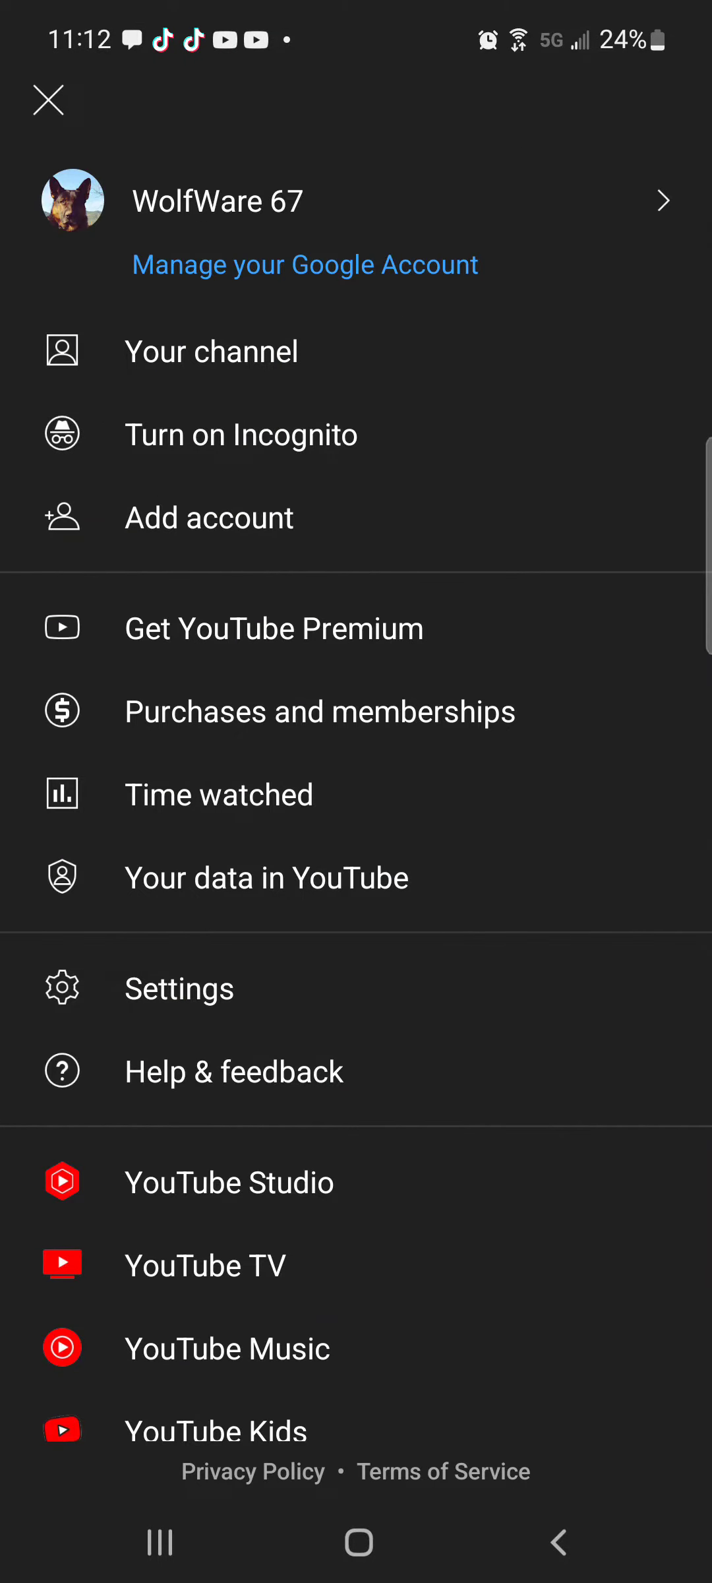
pyautogui.click(372, 201)
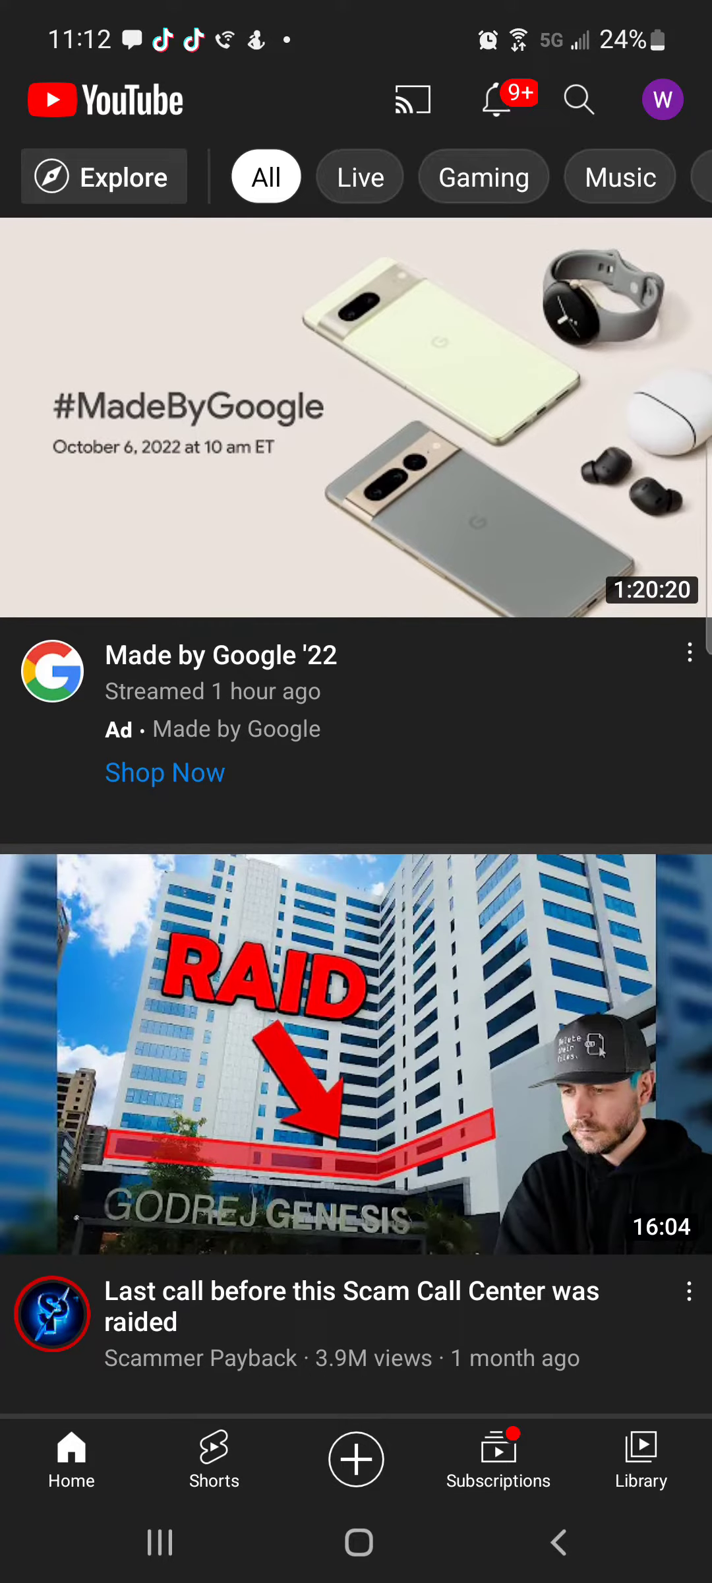
pyautogui.scroll(-1, 356, 792)
pyautogui.click(663, 100)
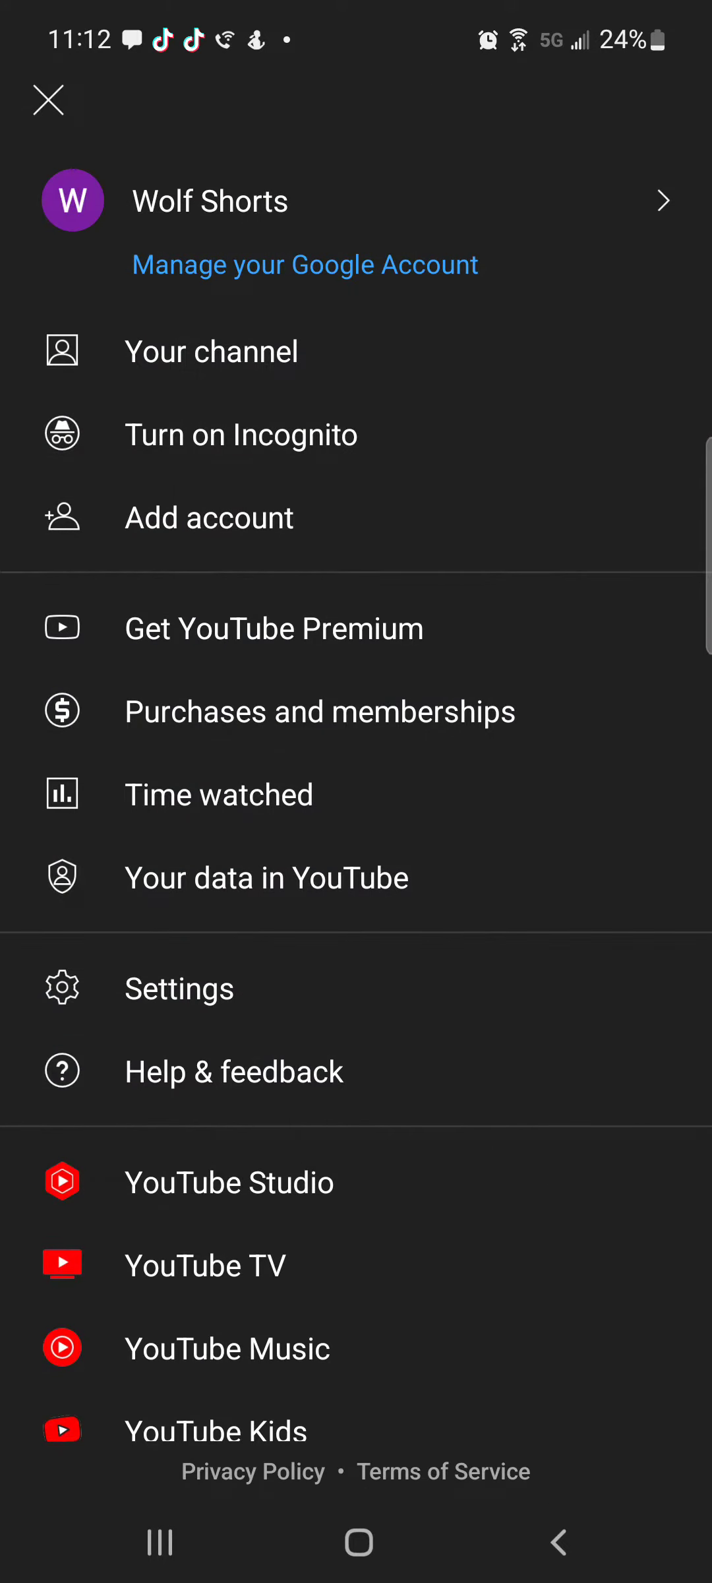
# - Open Manage your Google Account for Wolf Shorts, then return to YouTube's home feed
pyautogui.click(48, 100)
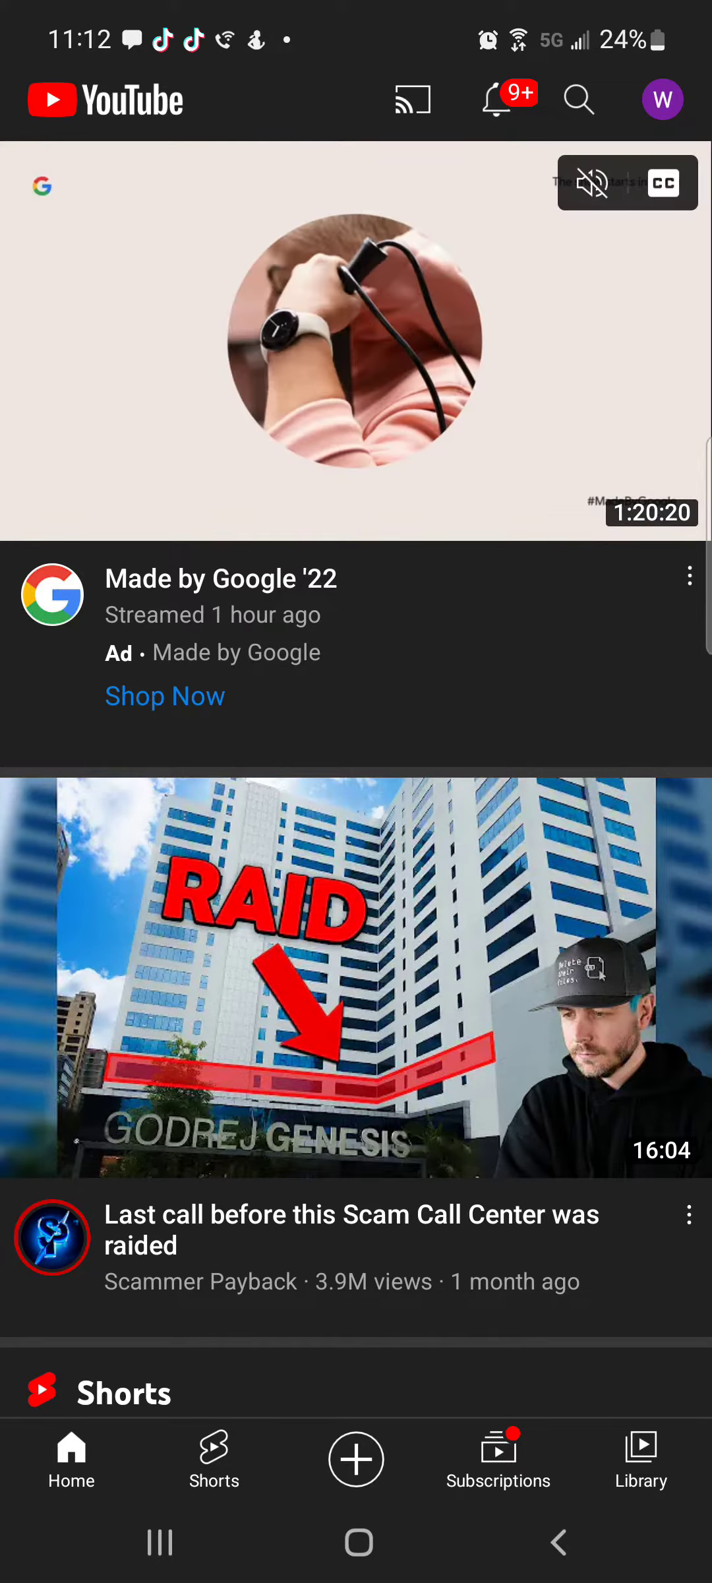
pyautogui.click(663, 100)
pyautogui.click(306, 265)
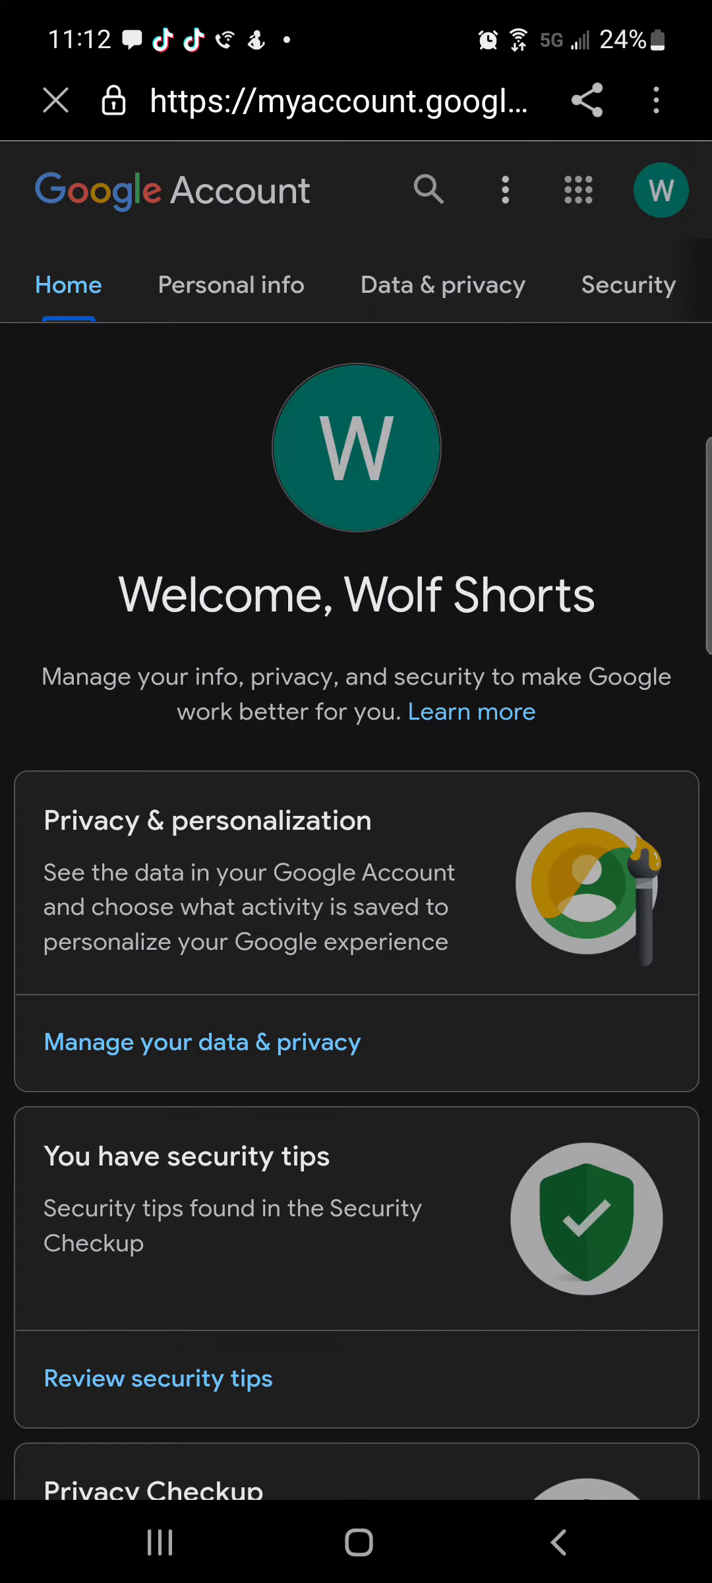
pyautogui.scroll(-5, 356, 866)
pyautogui.scroll(5, 357, 867)
pyautogui.scroll(-10, 356, 866)
pyautogui.scroll(10, 356, 866)
pyautogui.click(558, 1541)
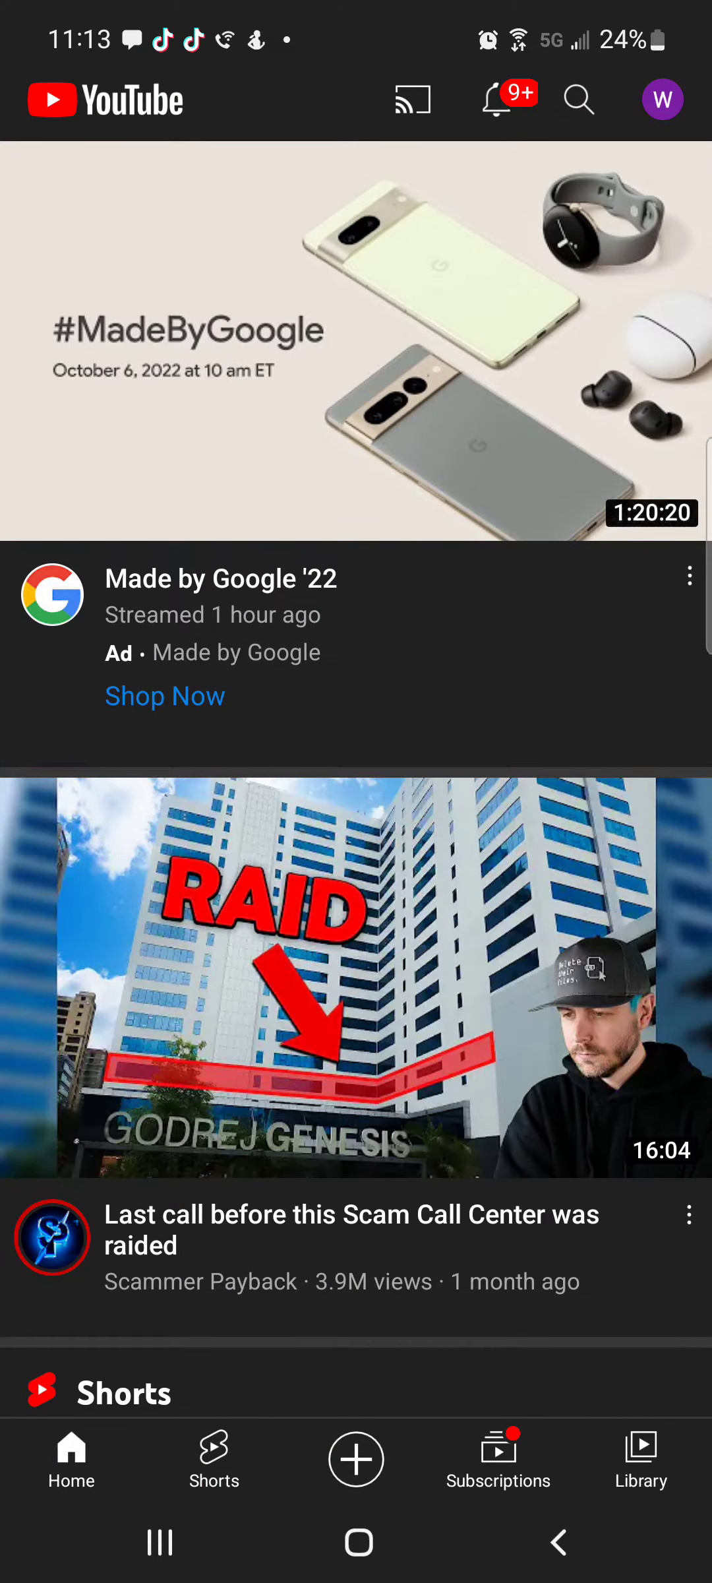
# - Open Your channel from the account menu to view the empty Wolf Shorts channel
pyautogui.click(662, 100)
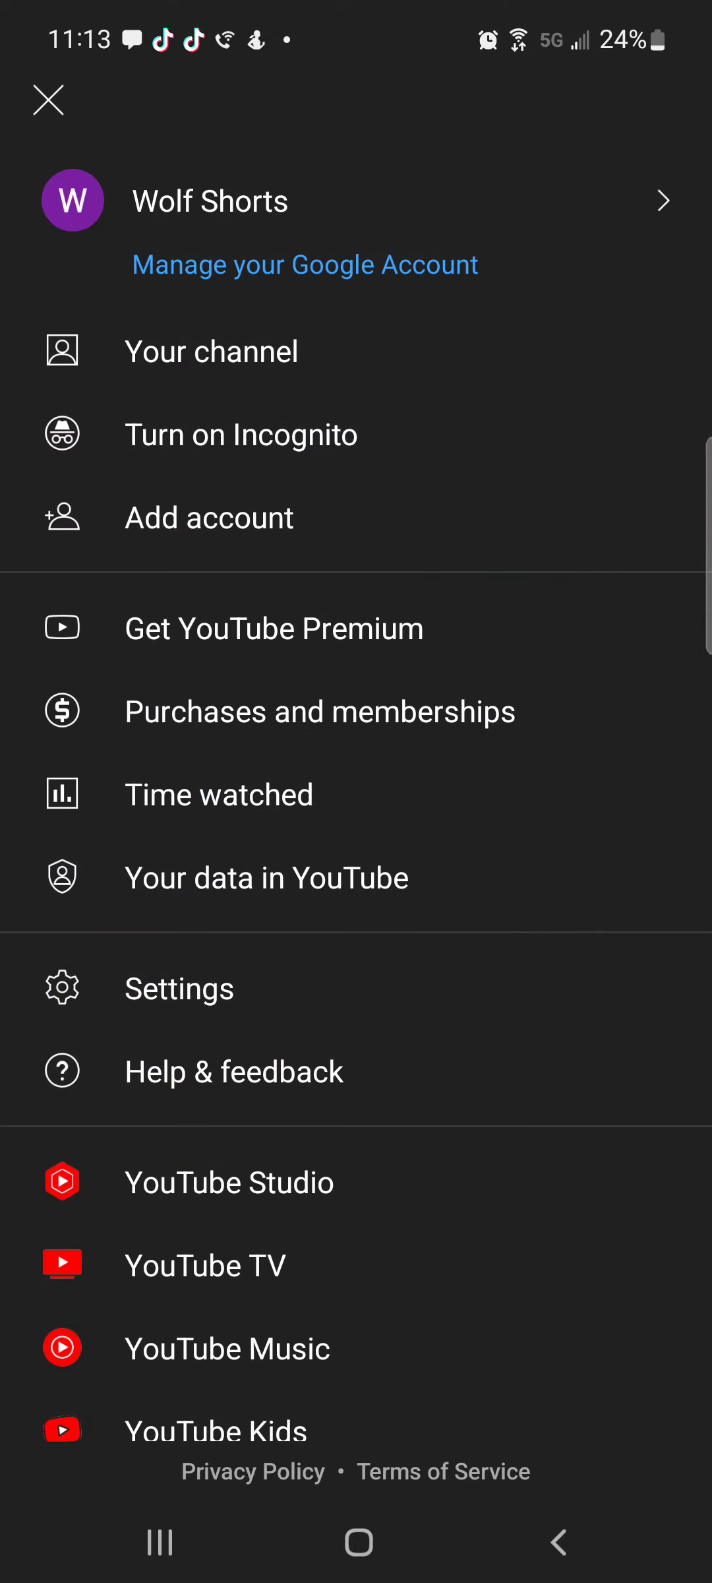
pyautogui.click(211, 351)
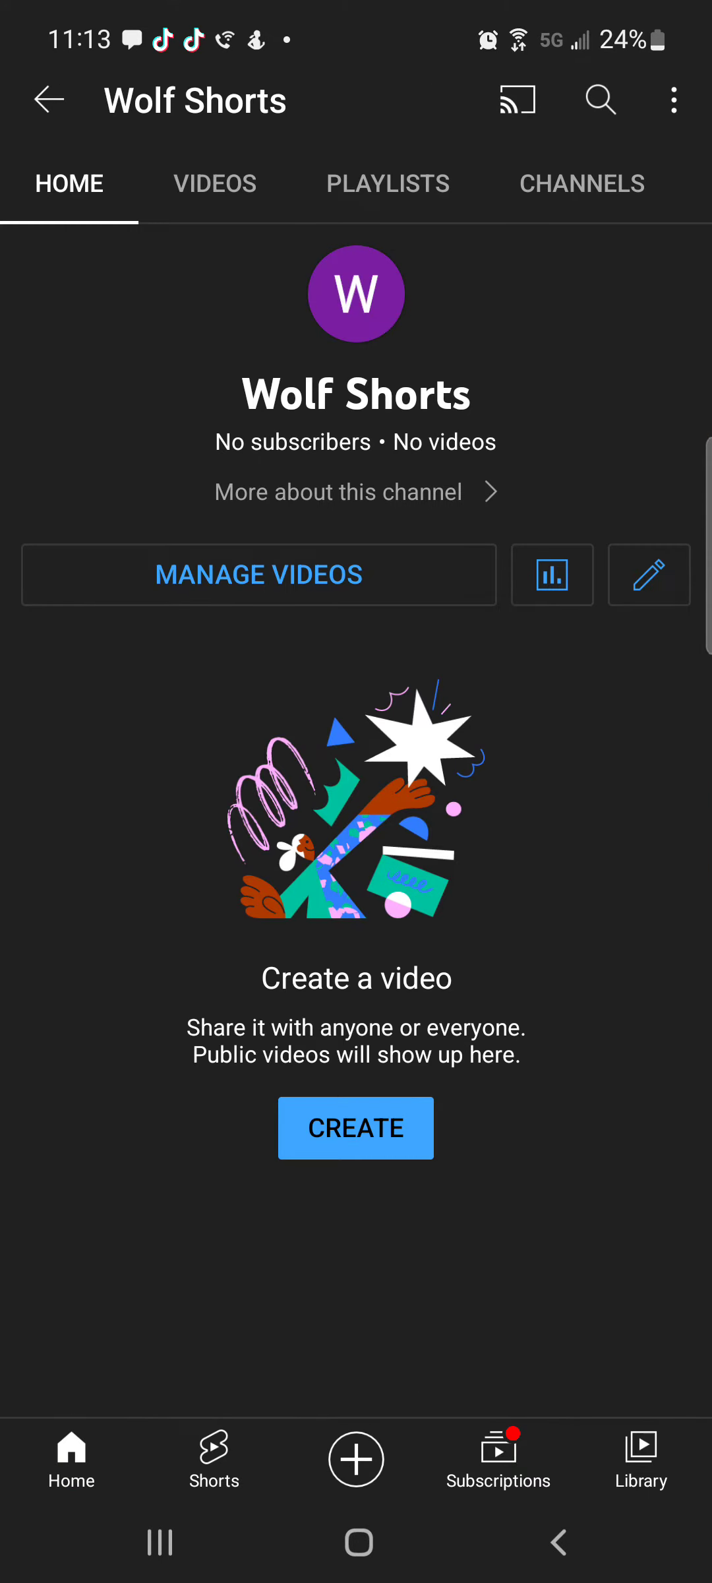